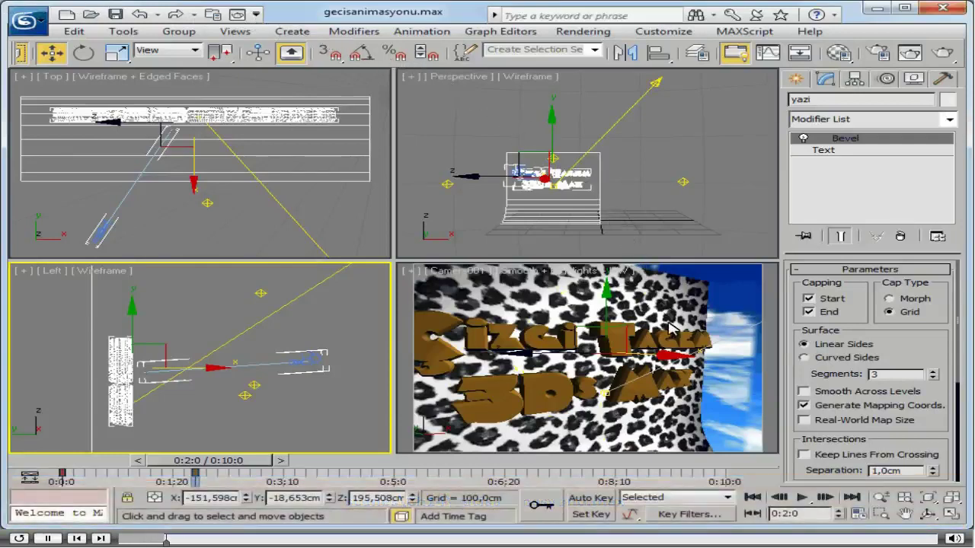
# Play the existing animation from the first frame in the camera viewport.
pyautogui.click(754, 499)
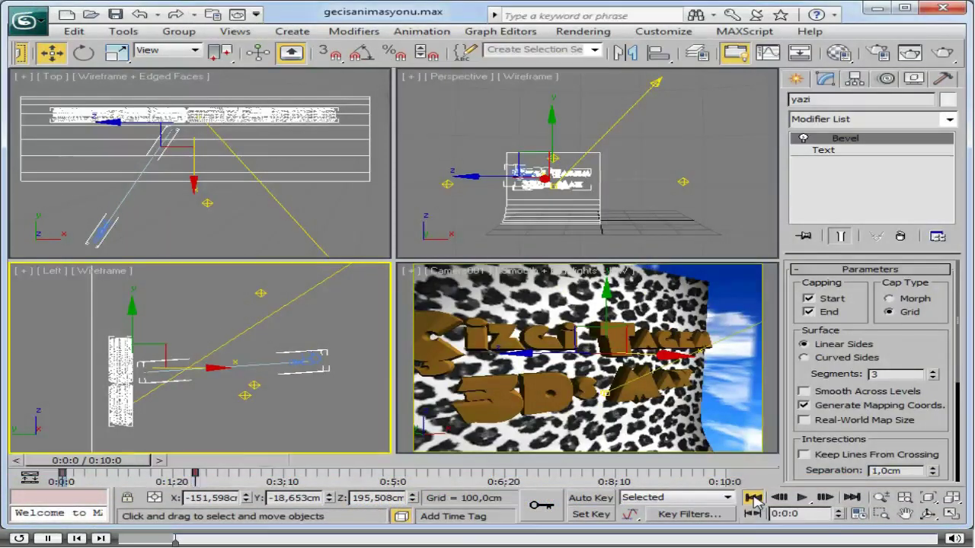
pyautogui.click(674, 417)
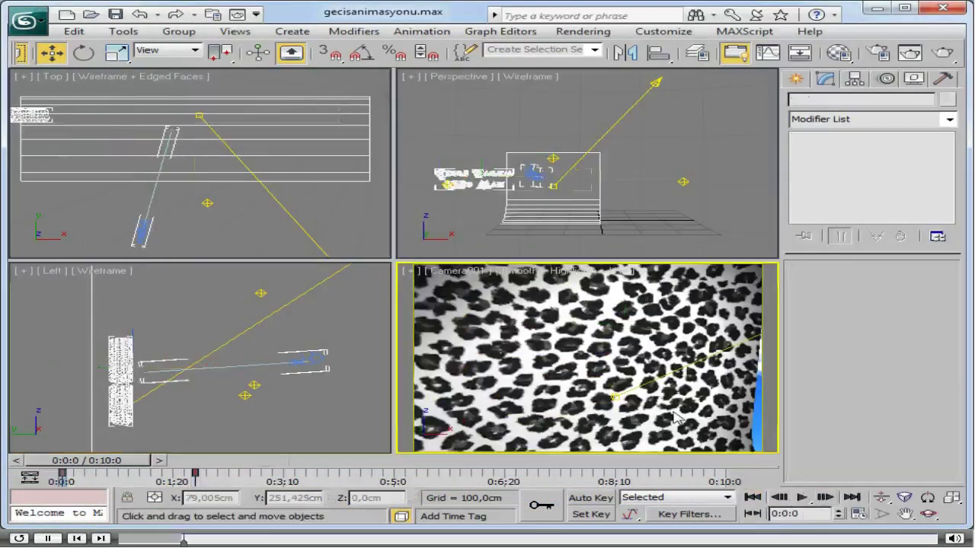
pyautogui.click(802, 498)
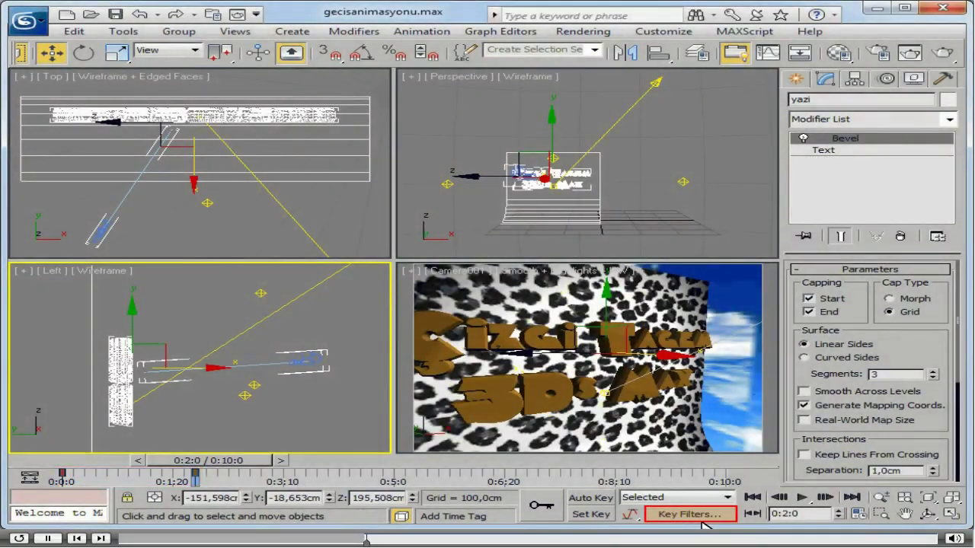
# Set the key filters to record Rotation only, with Position unchecked.
pyautogui.click(705, 517)
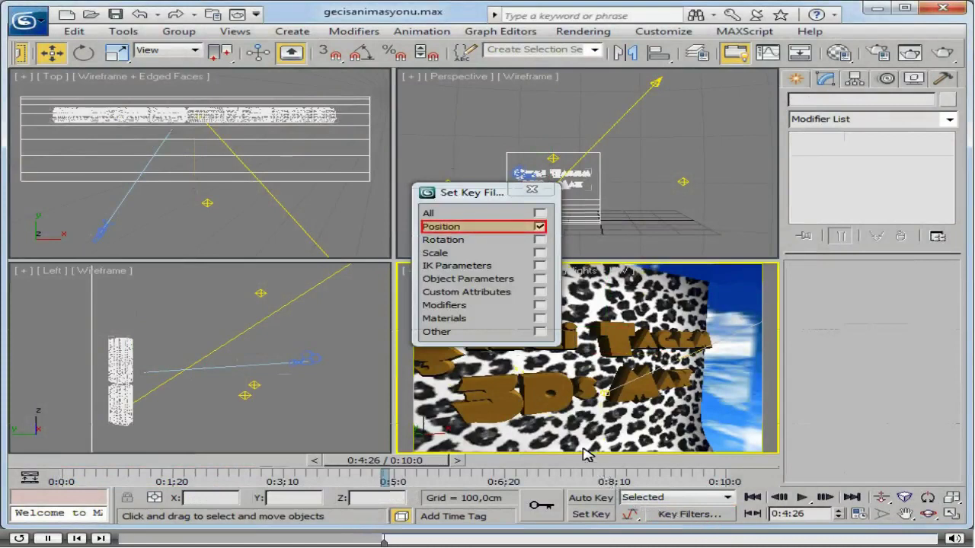
pyautogui.click(539, 226)
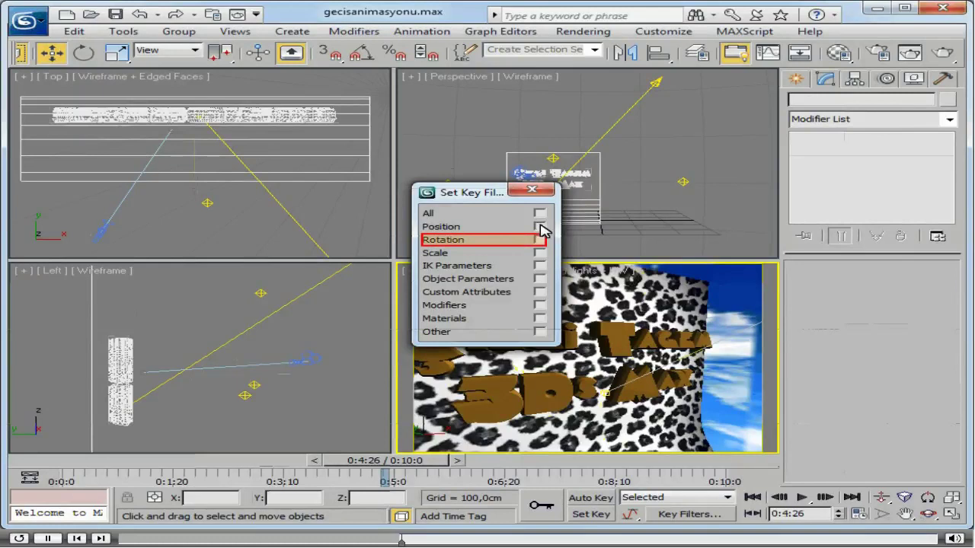
pyautogui.click(541, 239)
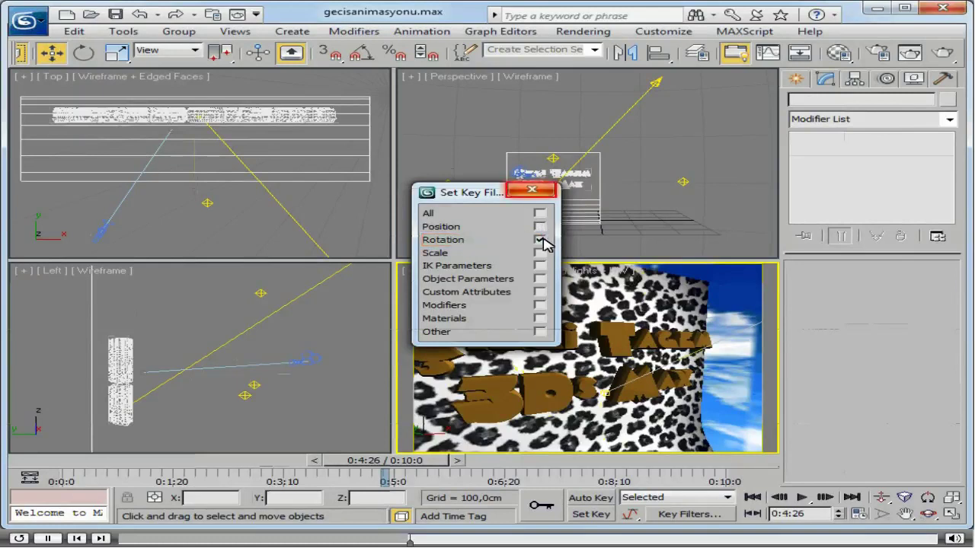
pyautogui.click(543, 191)
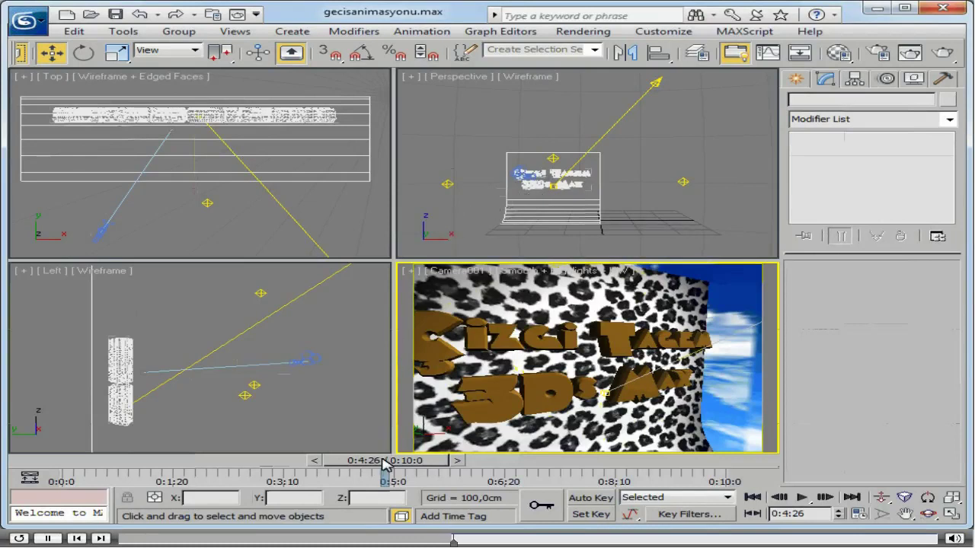
# At time 0:3:0, turn on Set Key mode and key the yazi text.
pyautogui.moveTo(384, 465); pyautogui.dragTo(281, 473)
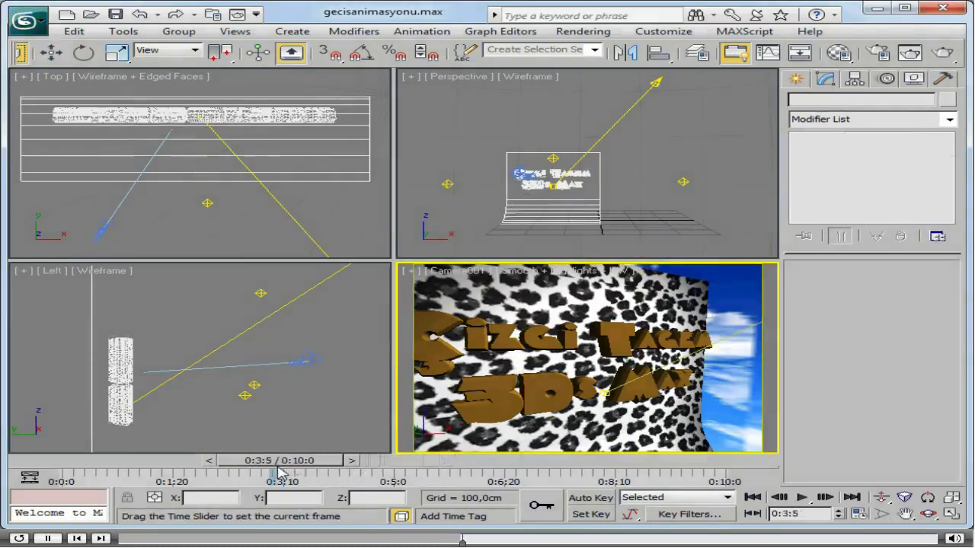
pyautogui.moveTo(281, 473); pyautogui.dragTo(261, 473)
pyautogui.press('w')
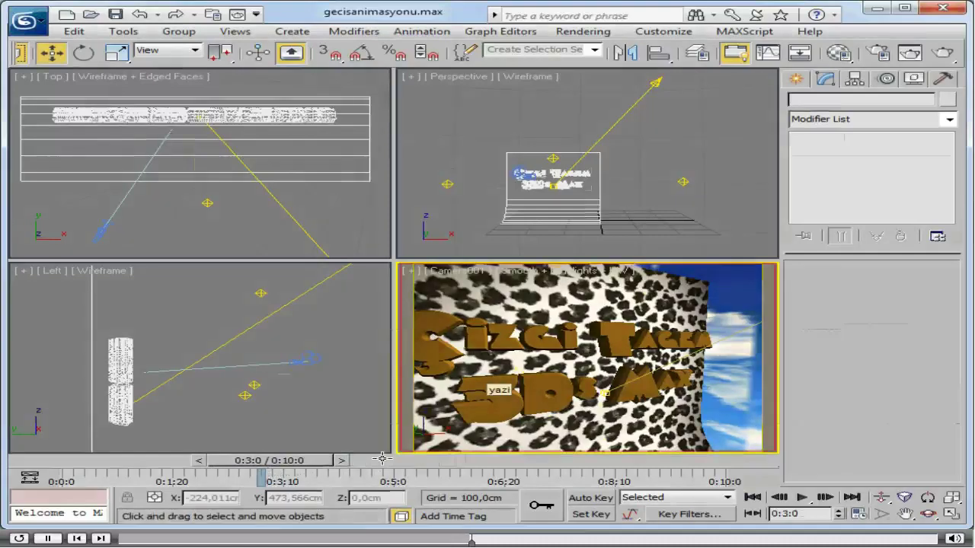
pyautogui.click(485, 411)
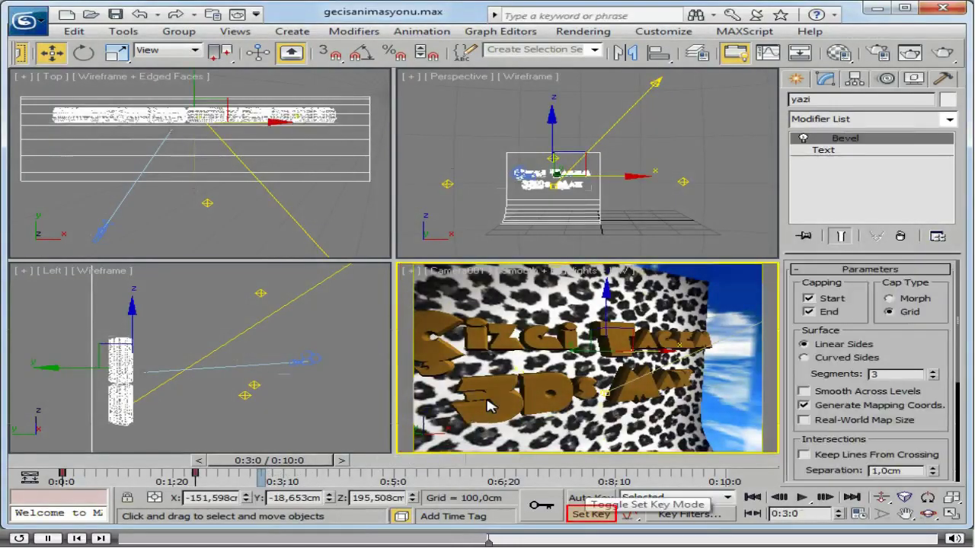
pyautogui.click(591, 515)
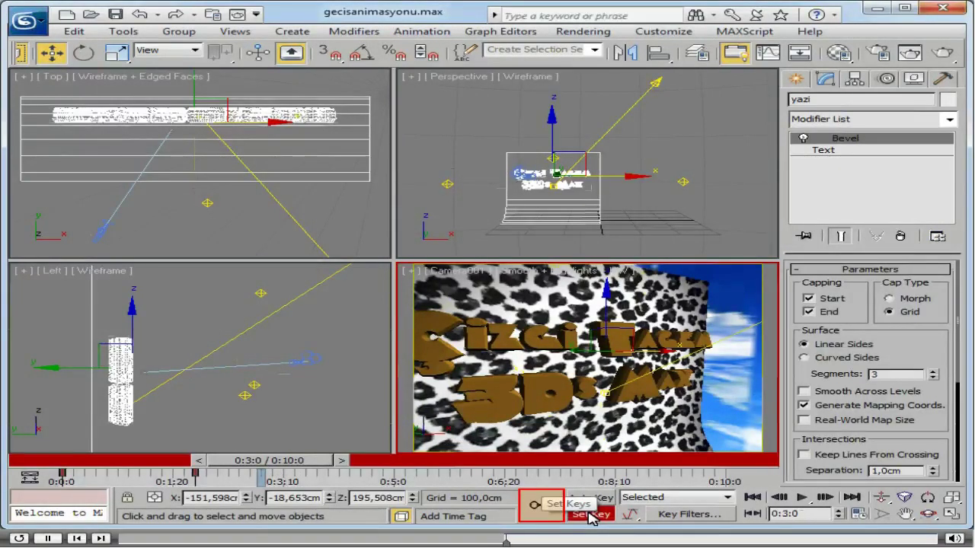
pyautogui.click(541, 511)
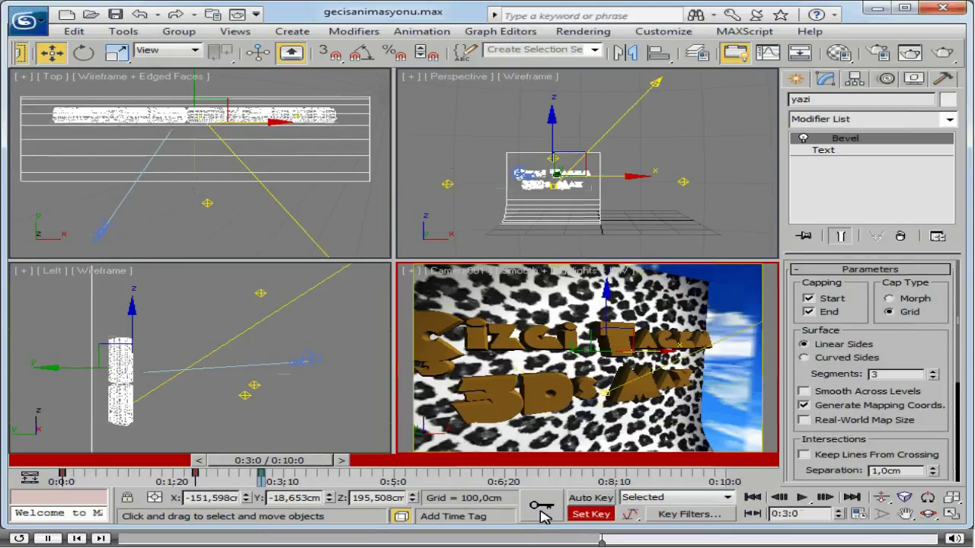
# Scrub the time back to just past frame 0 and switch Set Key mode off.
pyautogui.moveTo(253, 462); pyautogui.dragTo(213, 457)
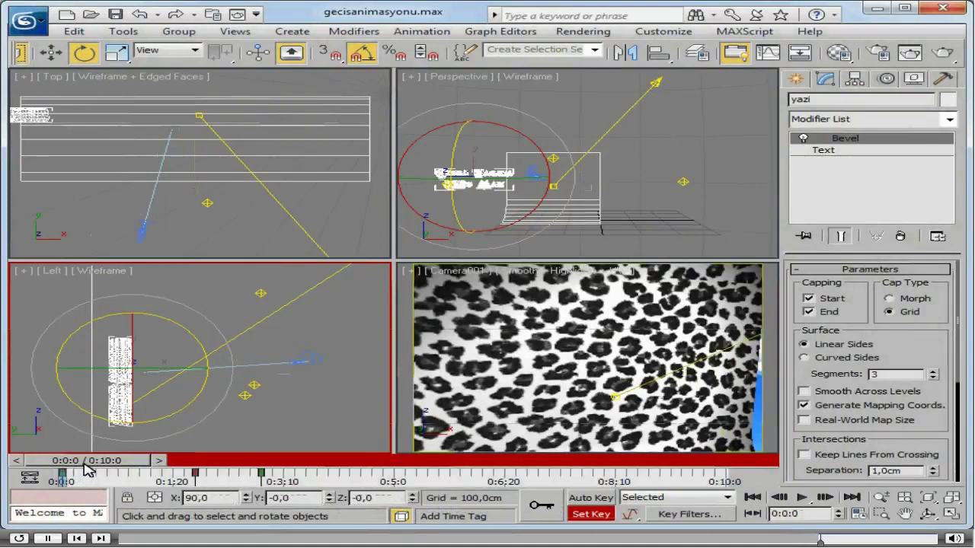
pyautogui.moveTo(82, 466); pyautogui.dragTo(102, 466)
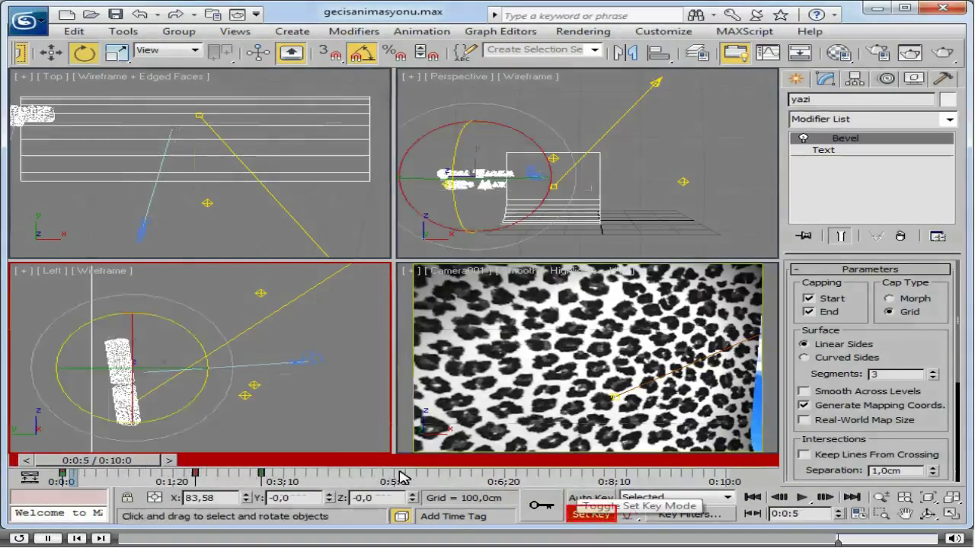
pyautogui.click(579, 515)
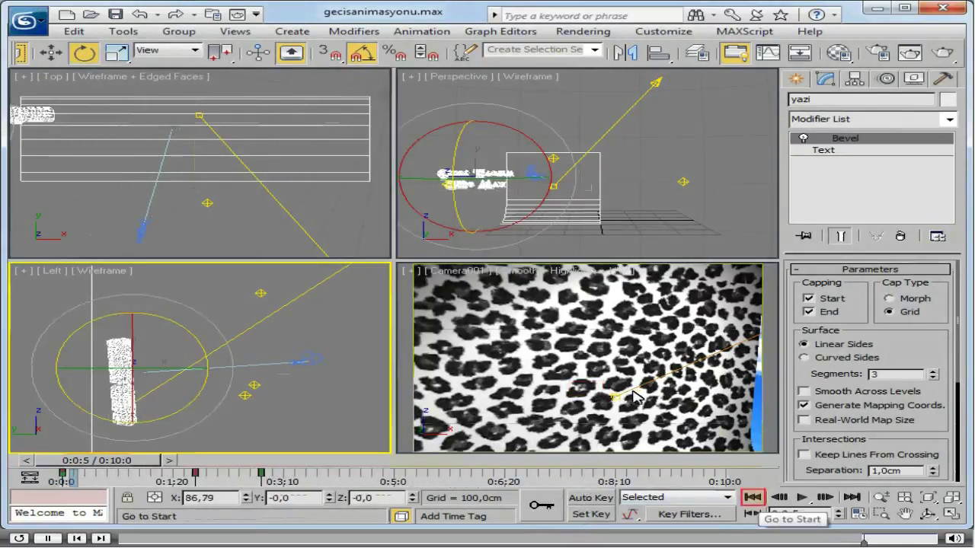
# Play the rotation animation from the start, stopping at 0:3:27 with the text upright.
pyautogui.click(752, 497)
pyautogui.press('/')
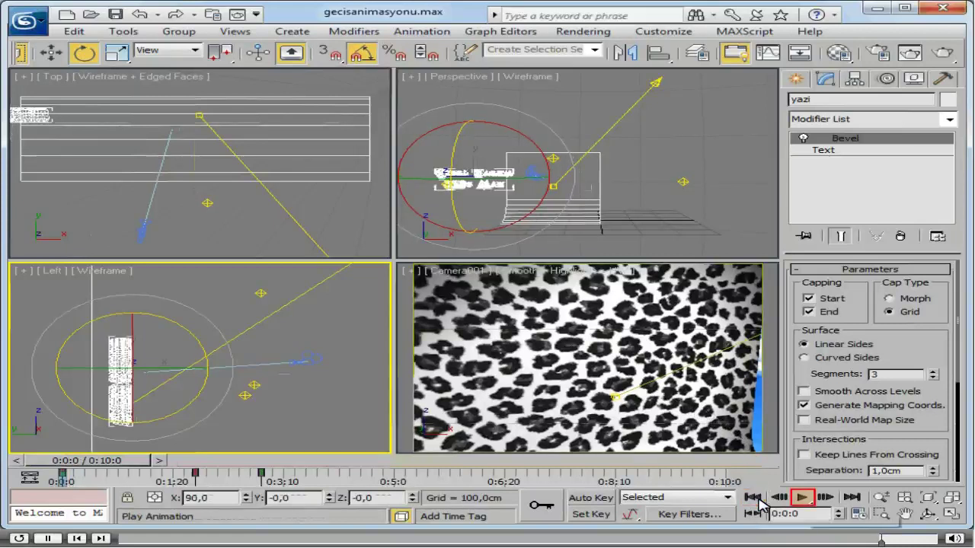
pyautogui.click(804, 498)
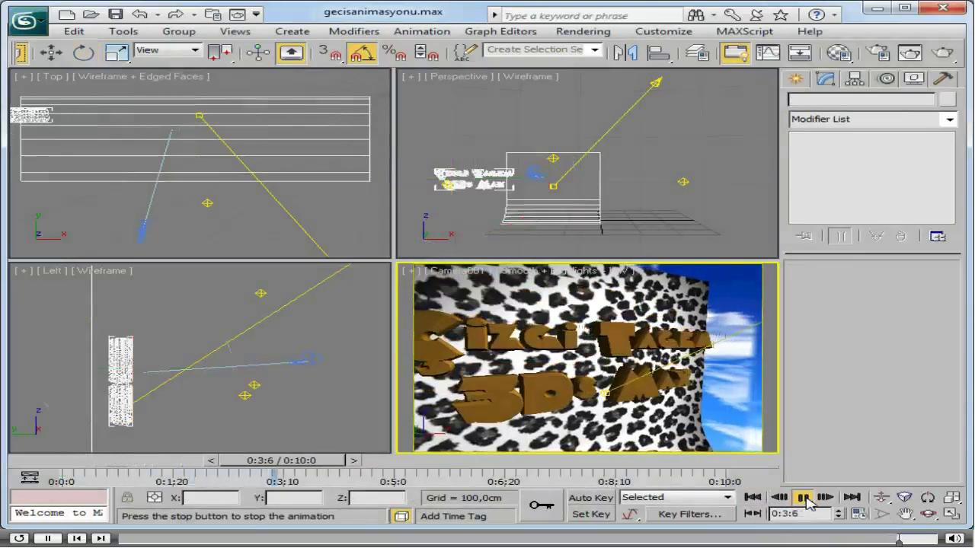
pyautogui.click(804, 498)
pyautogui.press('e')
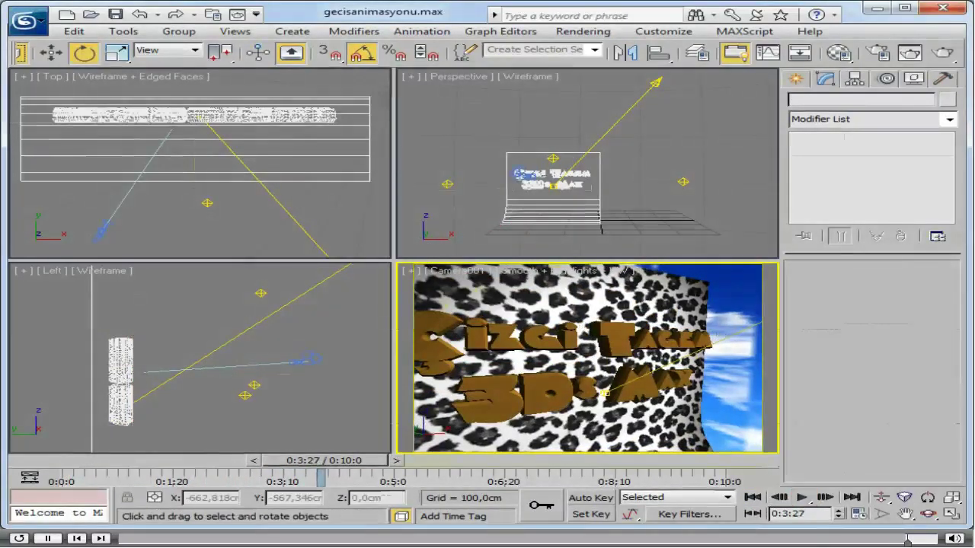